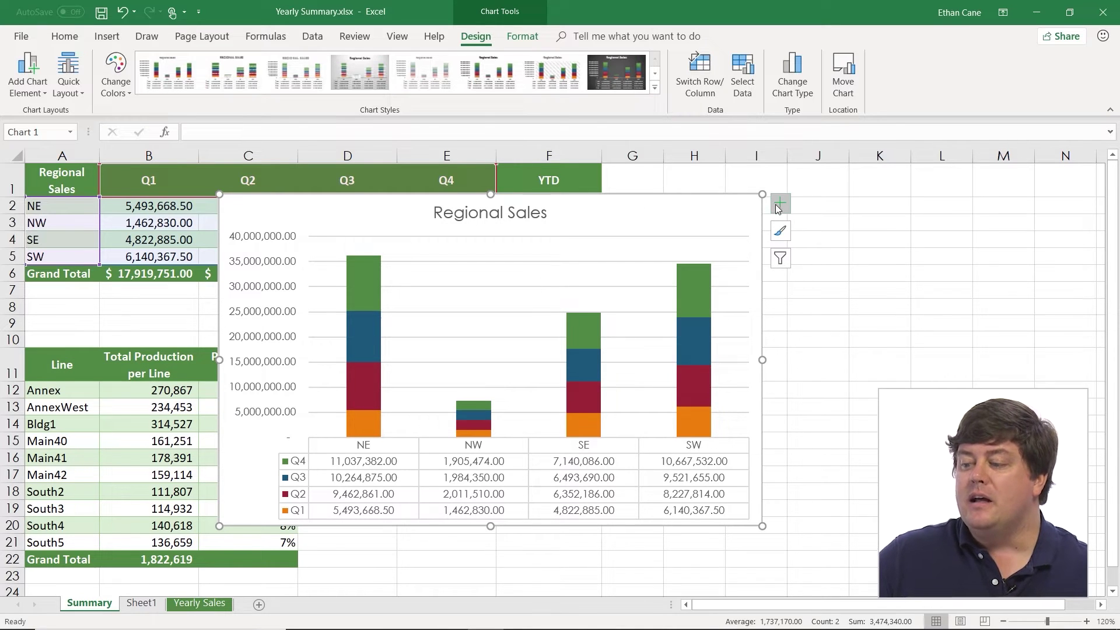
# Show the Regional Sales chart's filters listing Q1–Q4 and regions NE, NW, SE, SW
pyautogui.click(780, 260)
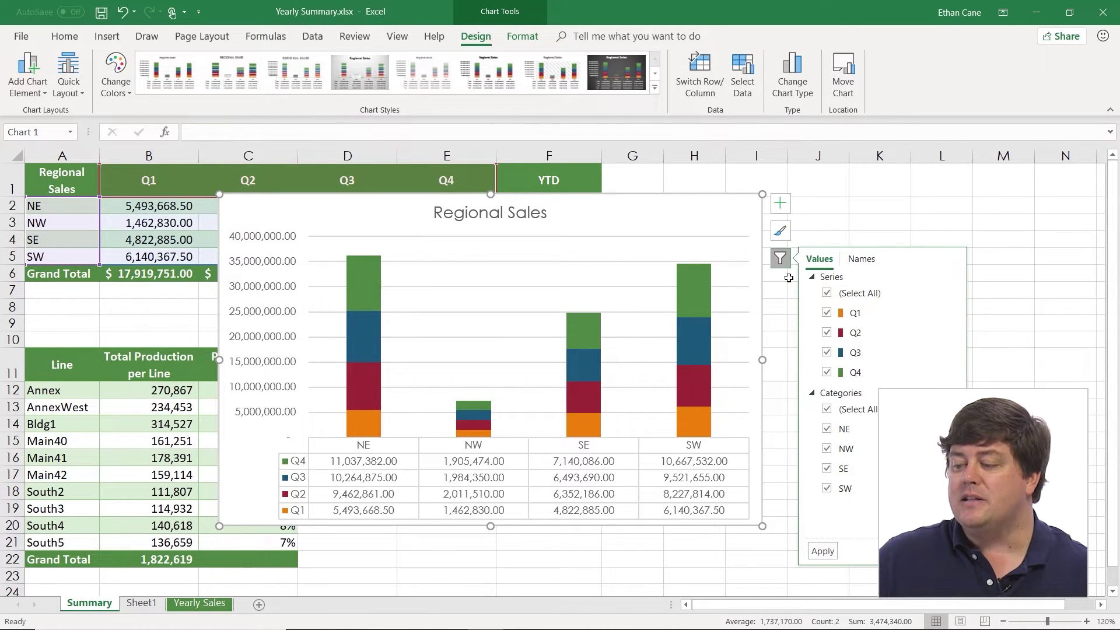
# Filter out the SE region, then filter out Q4 so only Q1–Q3 stack, and recheck Q4
pyautogui.click(827, 470)
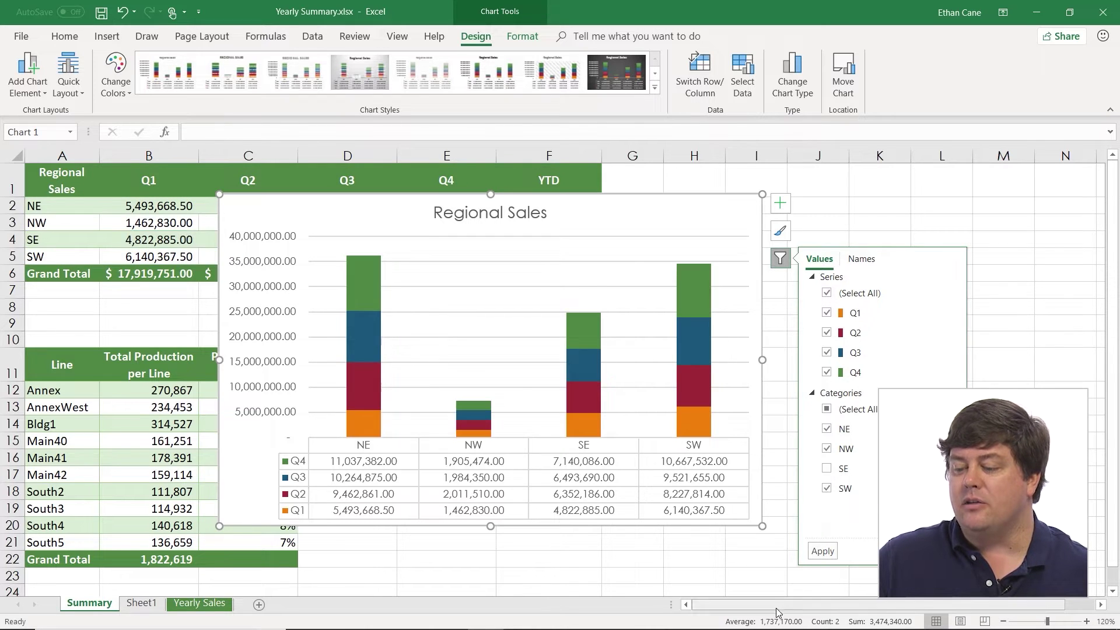
pyautogui.click(822, 551)
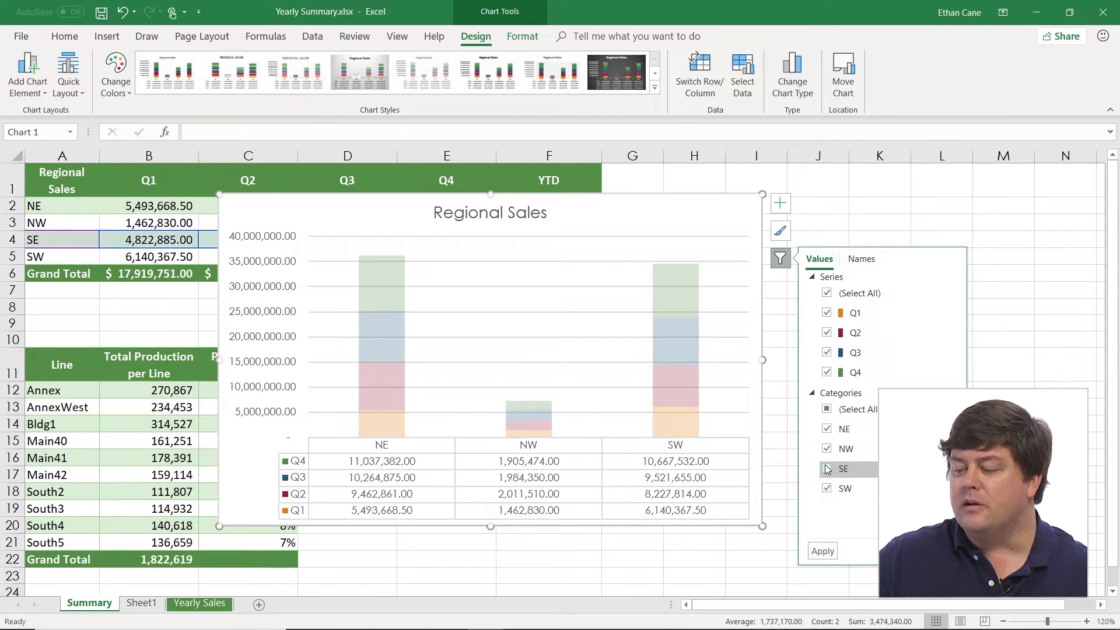
pyautogui.click(827, 371)
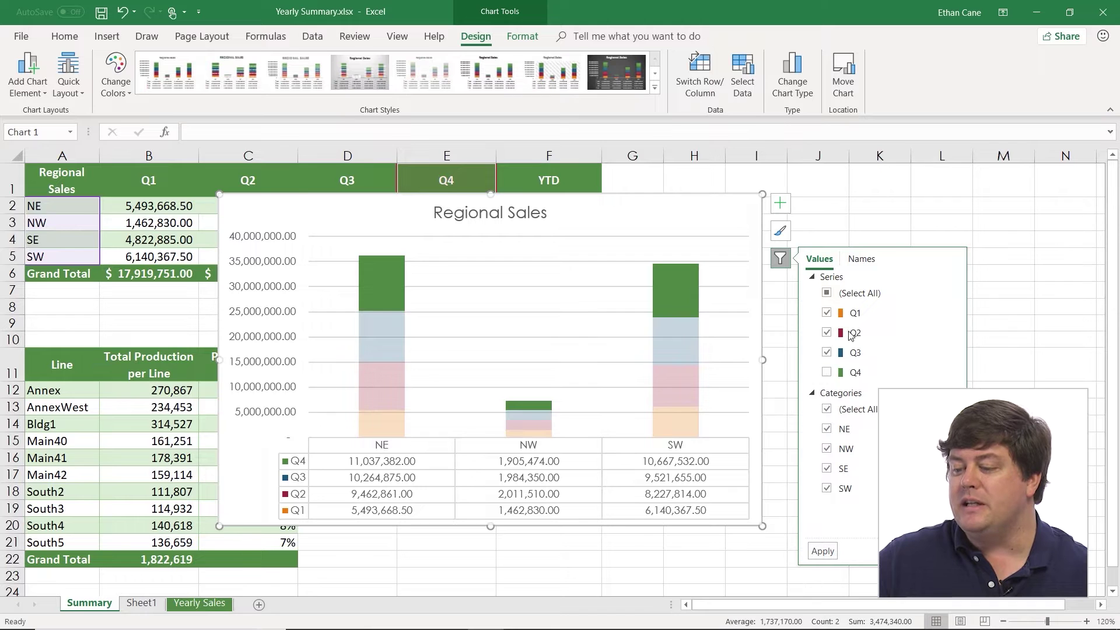
pyautogui.click(823, 553)
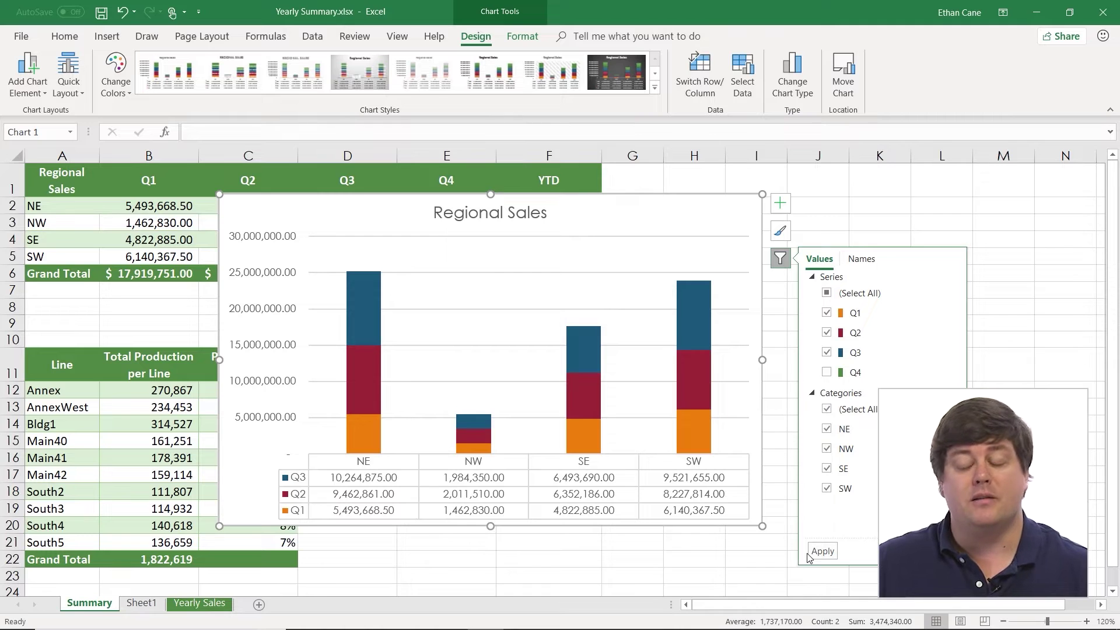
pyautogui.click(827, 373)
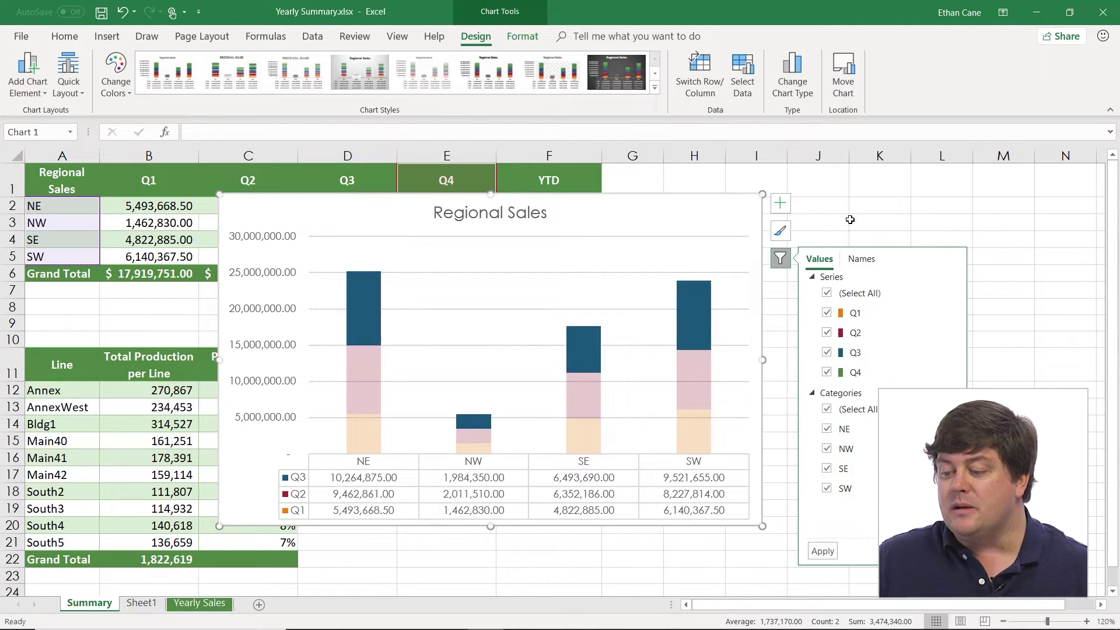
# Reapply the filter with Q4 restored, keeping all series and all four regions selected
pyautogui.click(822, 553)
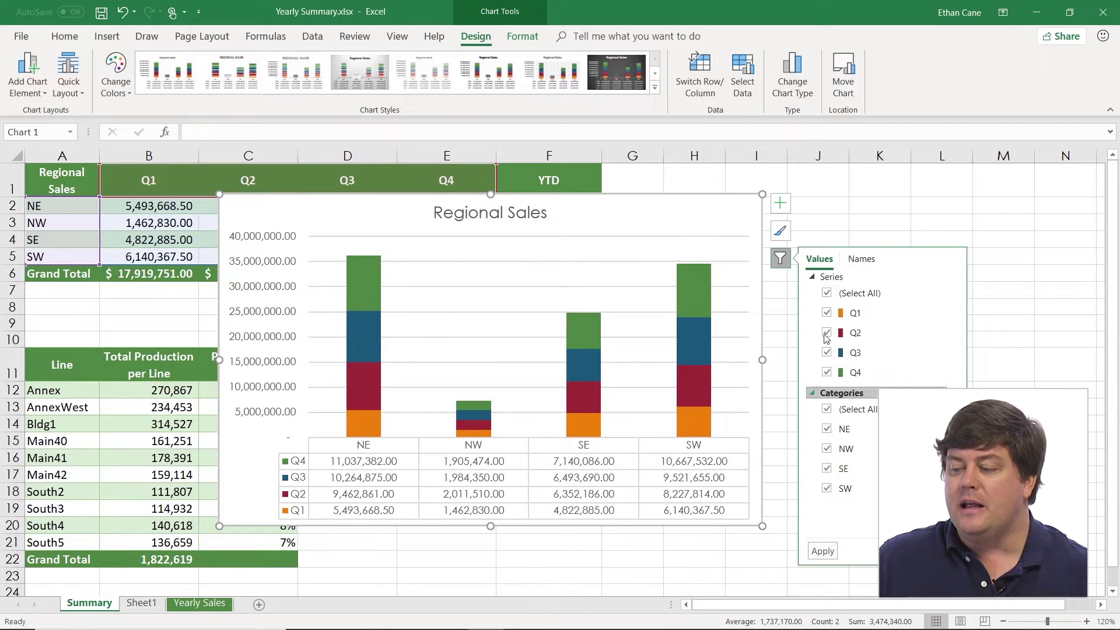
pyautogui.click(827, 294)
pyautogui.click(827, 294)
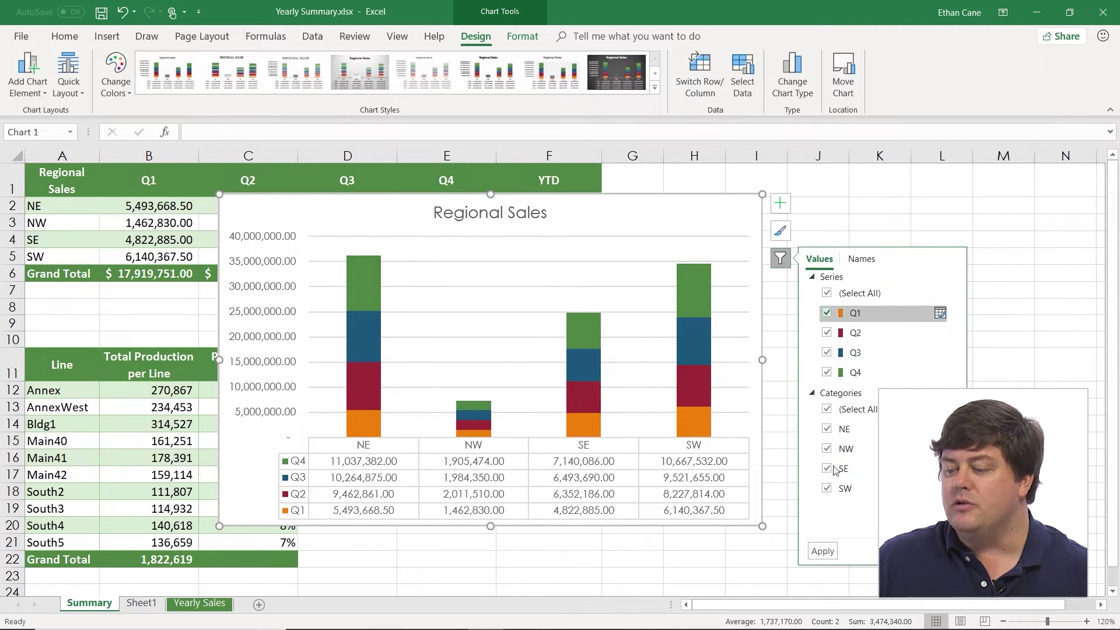
pyautogui.click(827, 410)
pyautogui.click(827, 409)
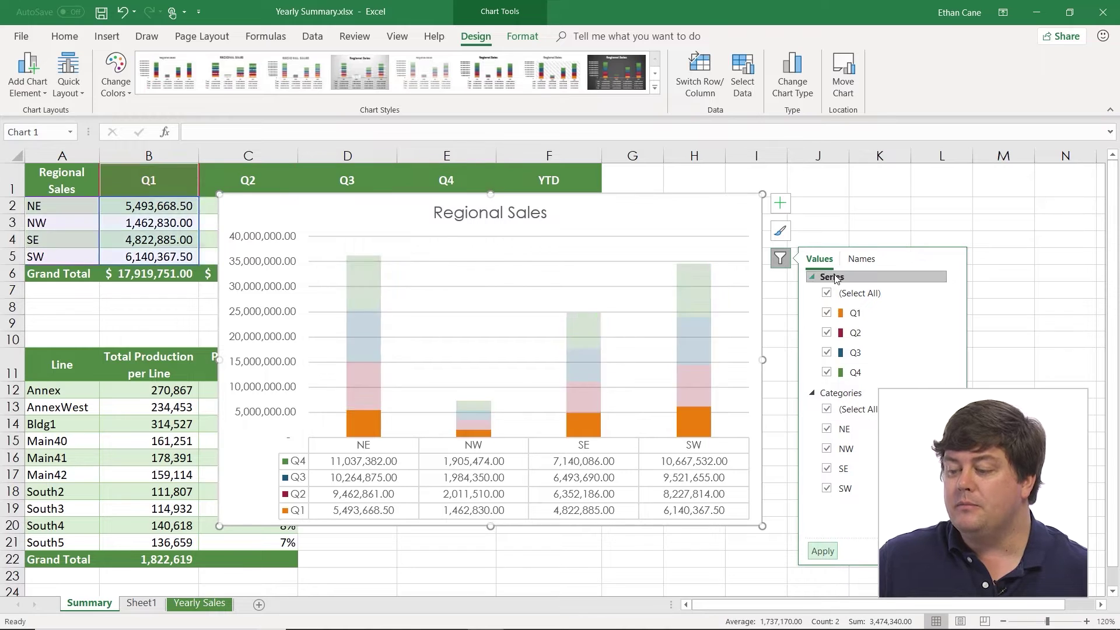
# Review the Names tab, close Chart Filters, and move the chart below the sales table
pyautogui.click(862, 258)
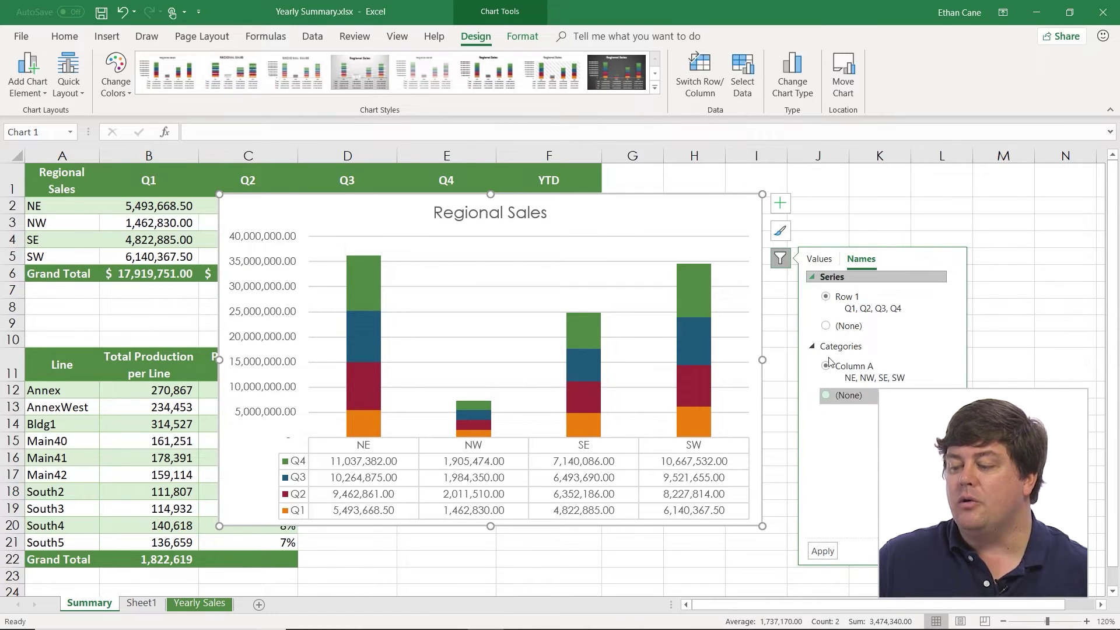
pyautogui.click(820, 262)
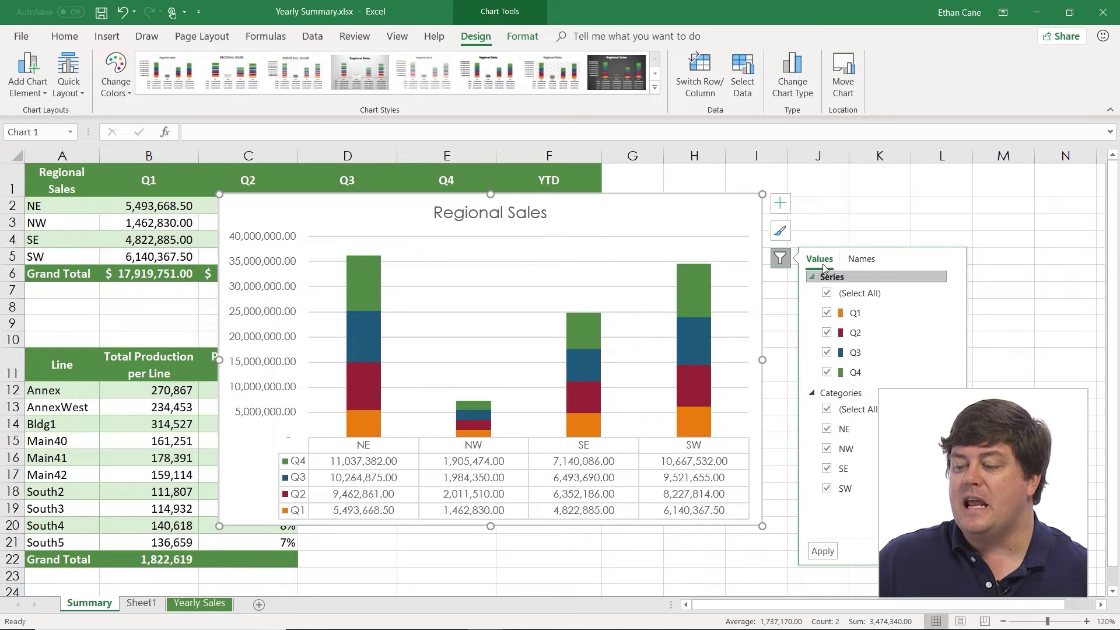
pyautogui.click(779, 260)
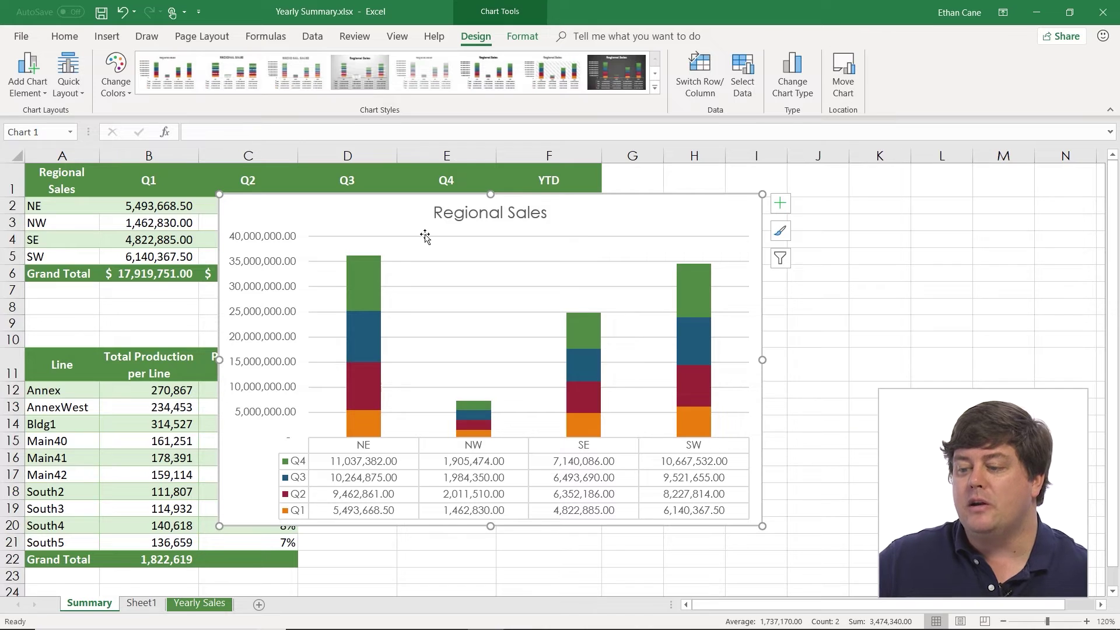
pyautogui.moveTo(555, 198); pyautogui.dragTo(631, 375)
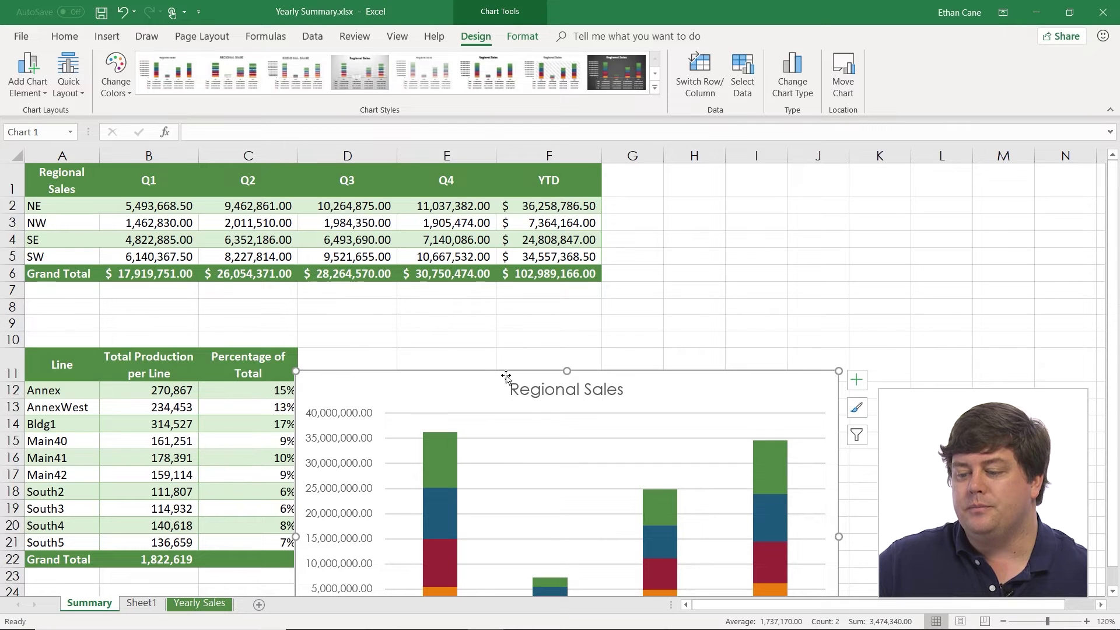
# Extend the chart's data range from column E to column F to include YTD
pyautogui.click(367, 239)
pyautogui.click(442, 380)
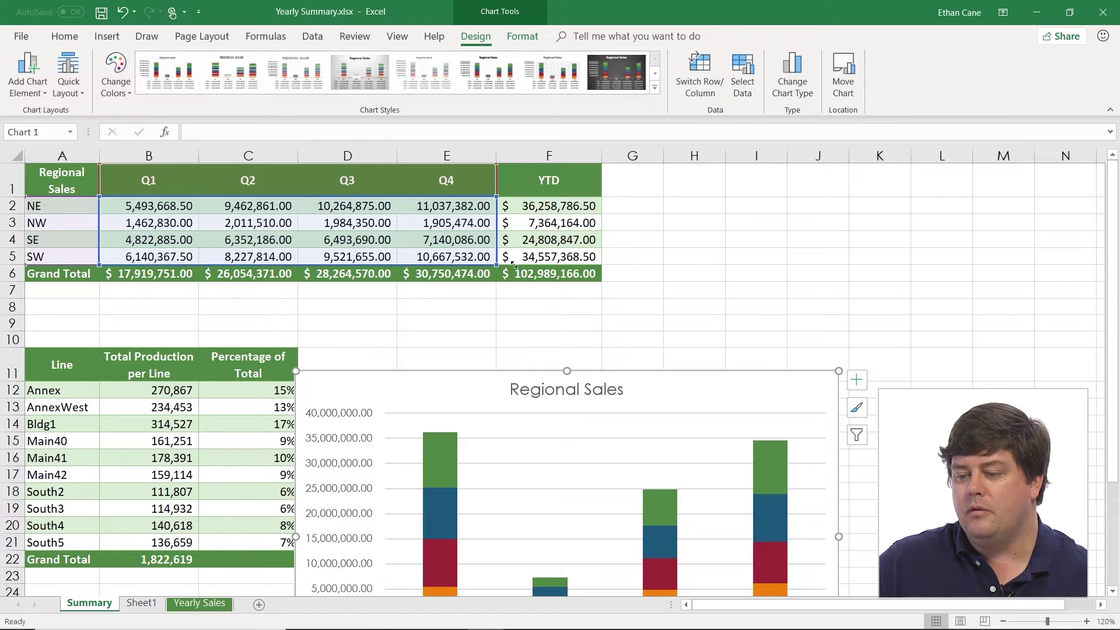
pyautogui.moveTo(514, 266); pyautogui.dragTo(572, 262)
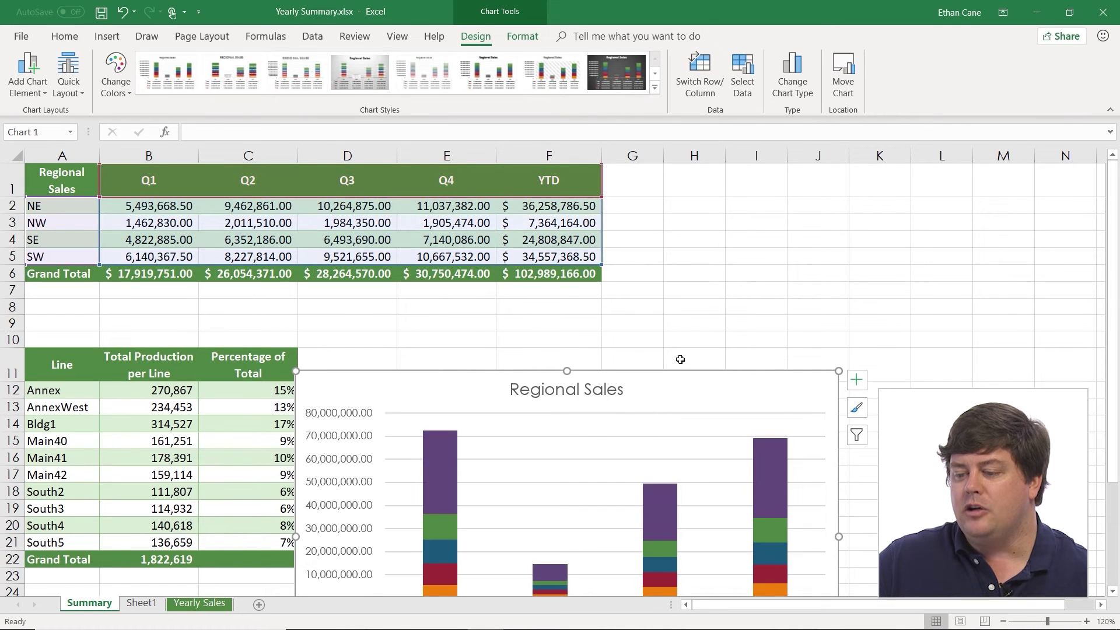
# Move the chart back up over the tables and reopen its filter options
pyautogui.moveTo(691, 369); pyautogui.dragTo(668, 213)
pyautogui.moveTo(419, 354)
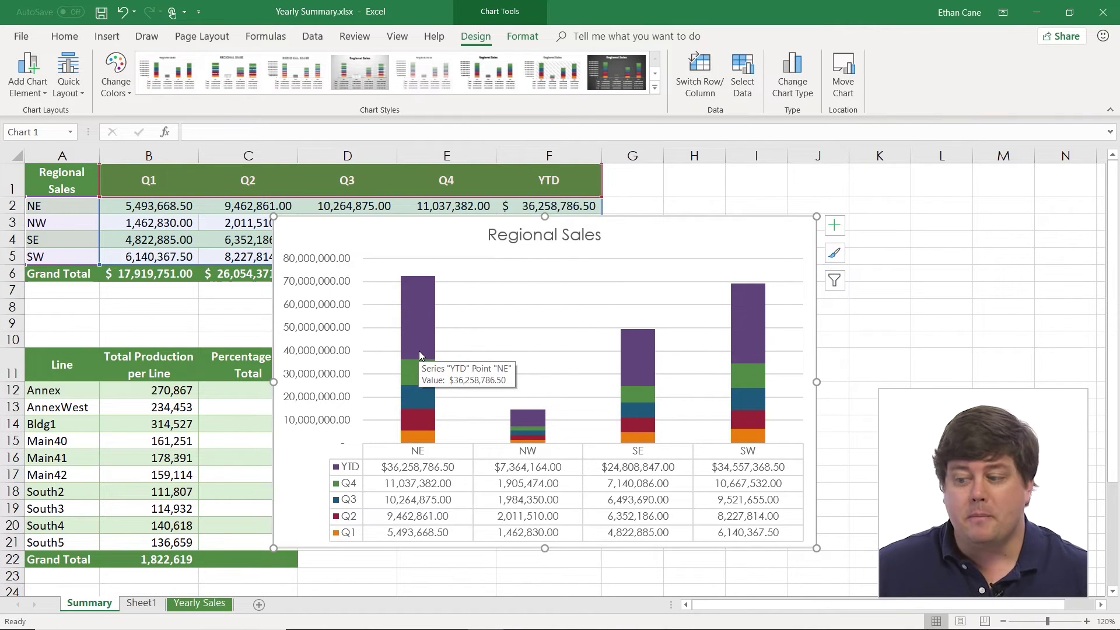
pyautogui.click(835, 281)
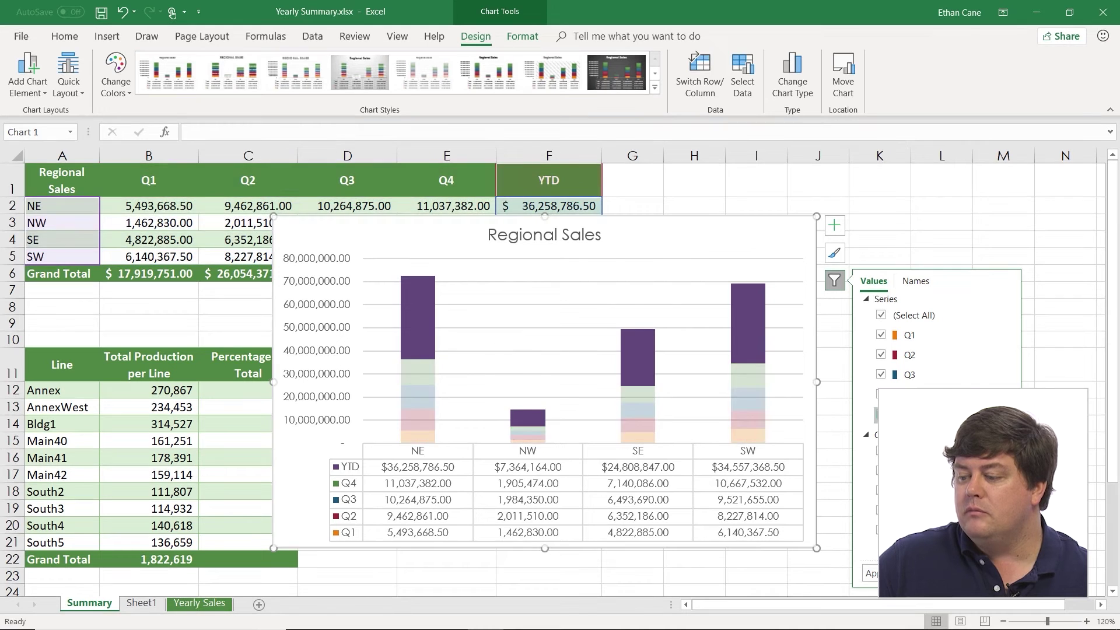
# Hide the YTD series and apply, then restore YTD and apply again
pyautogui.click(880, 414)
pyautogui.click(872, 573)
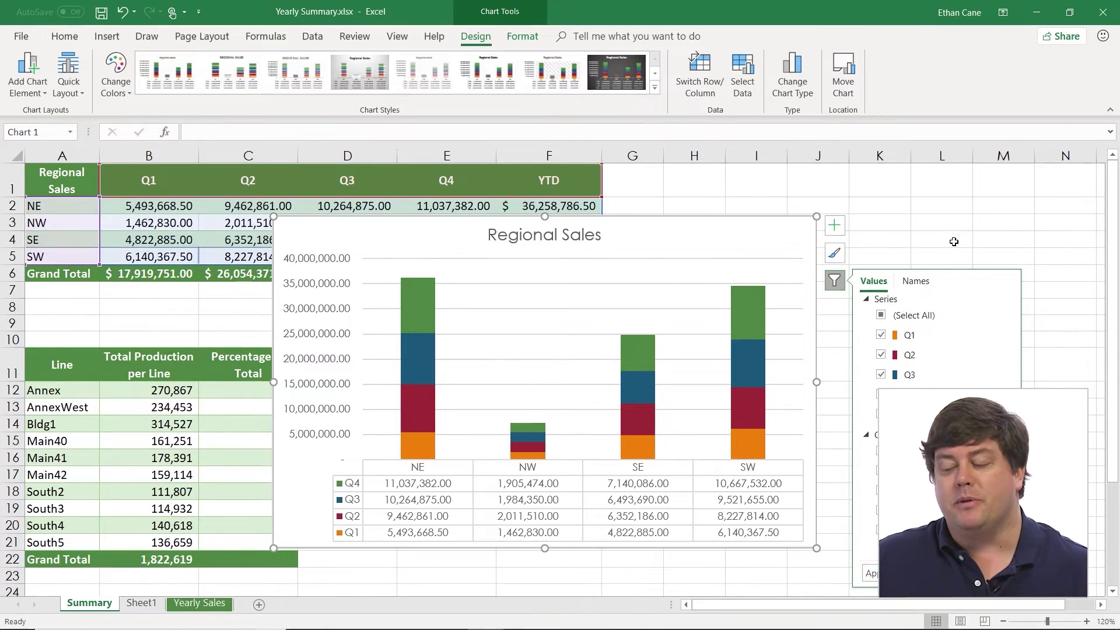
pyautogui.click(881, 414)
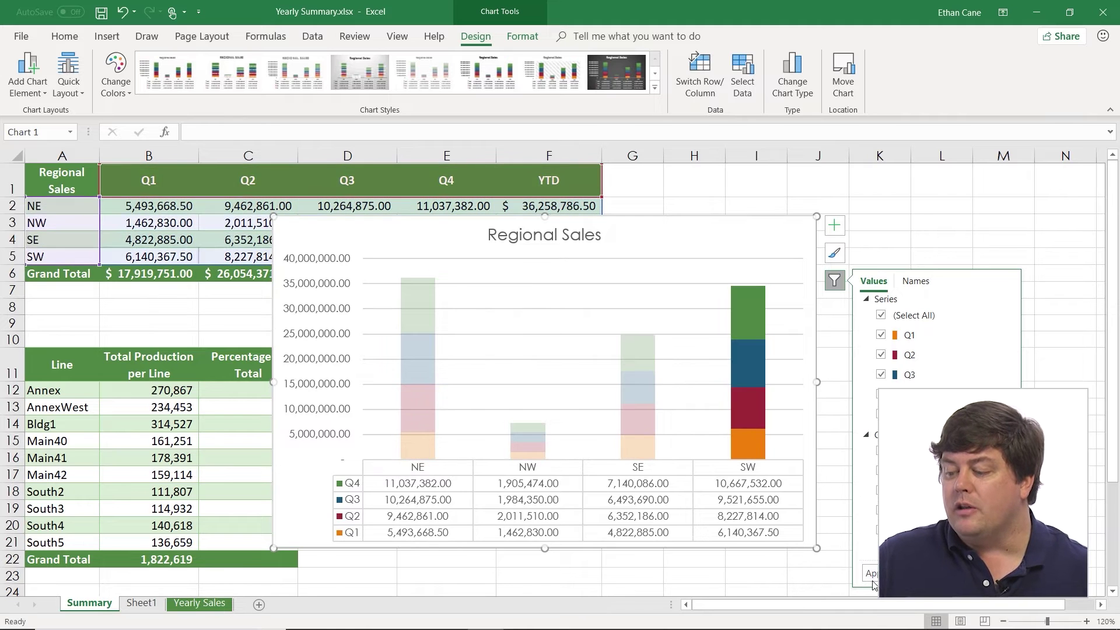
pyautogui.click(873, 575)
# Reposition the chart down and back up, then bring up Select Data
pyautogui.moveTo(662, 218); pyautogui.dragTo(654, 293)
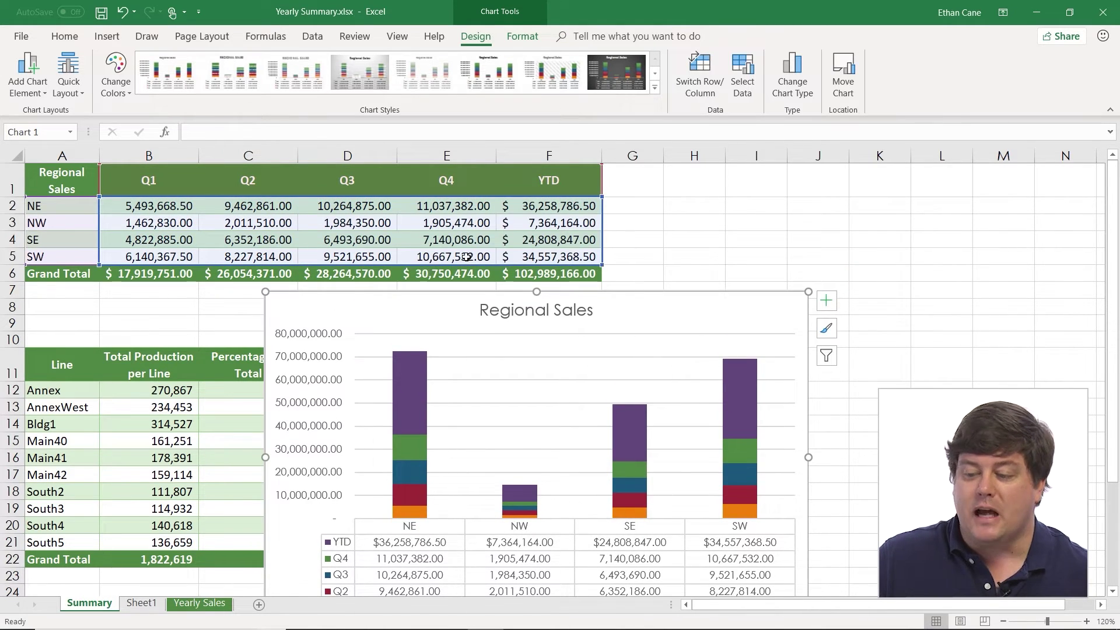
pyautogui.moveTo(623, 295); pyautogui.dragTo(628, 197)
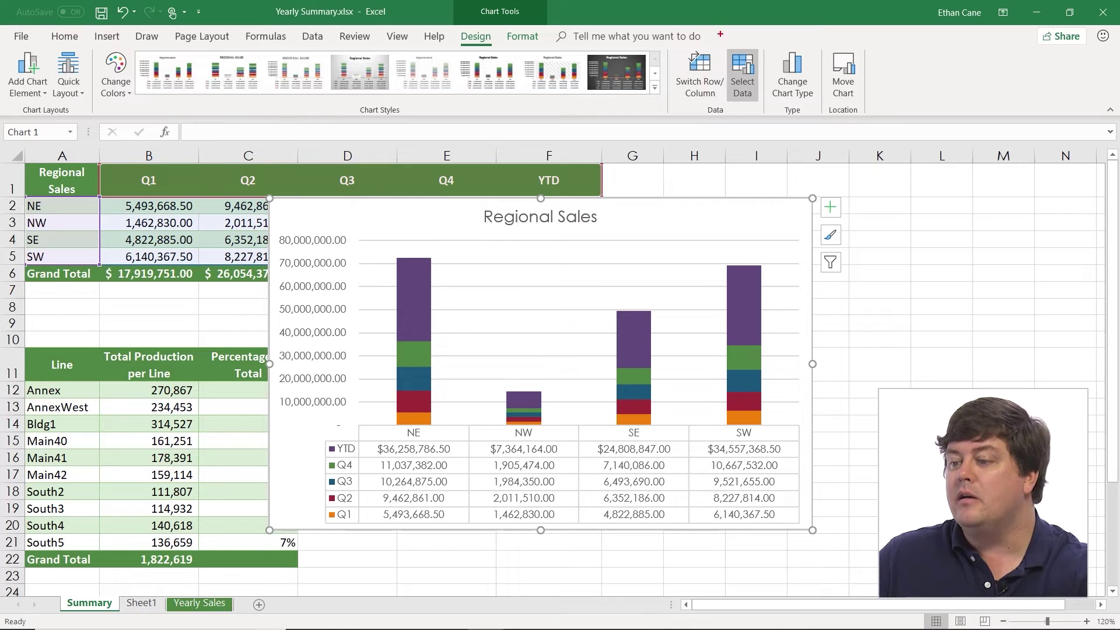
pyautogui.click(742, 87)
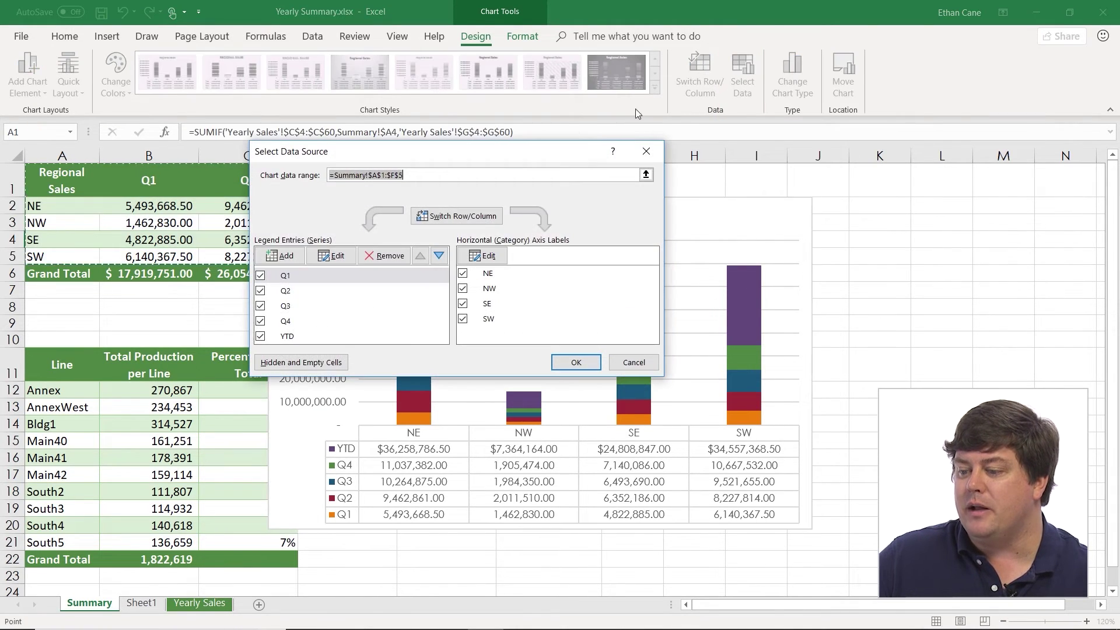
# Try excluding YTD in Select Data Source, confirm with OK, and check the chart filters
pyautogui.click(260, 336)
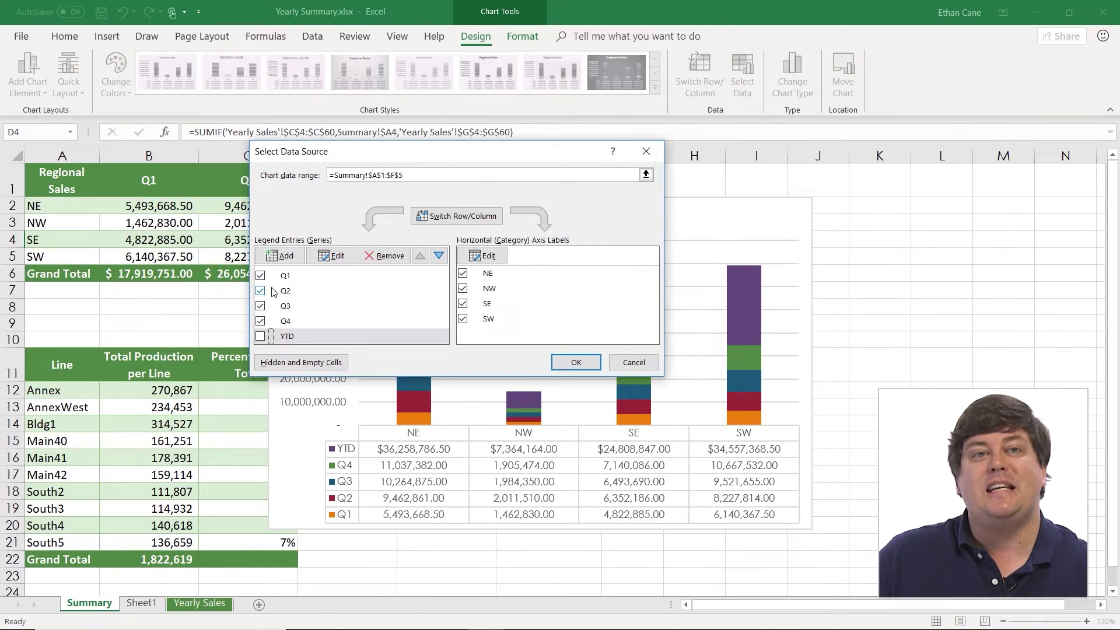
pyautogui.click(577, 362)
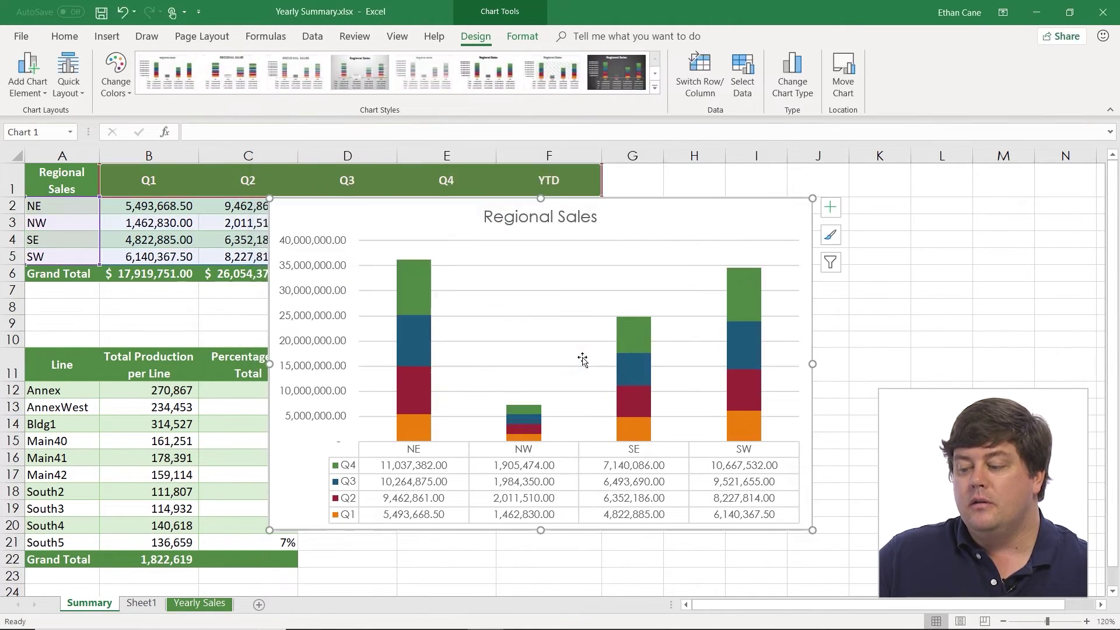
pyautogui.click(830, 263)
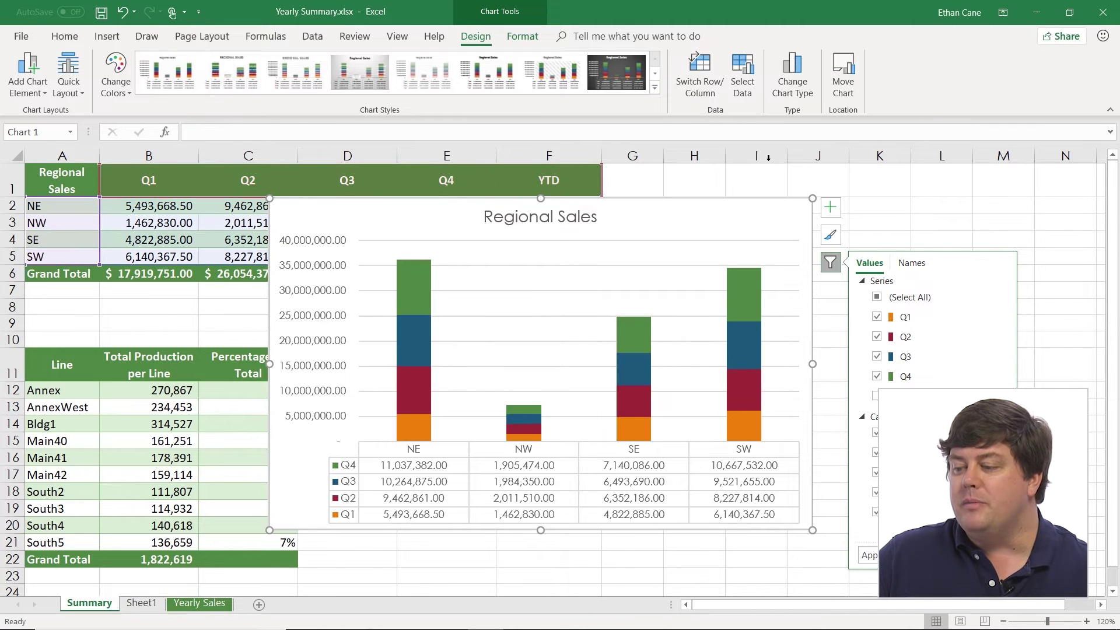
# Remove the YTD series in Select Data Source, confirm, and verify only Q1–Q4 remain
pyautogui.click(738, 74)
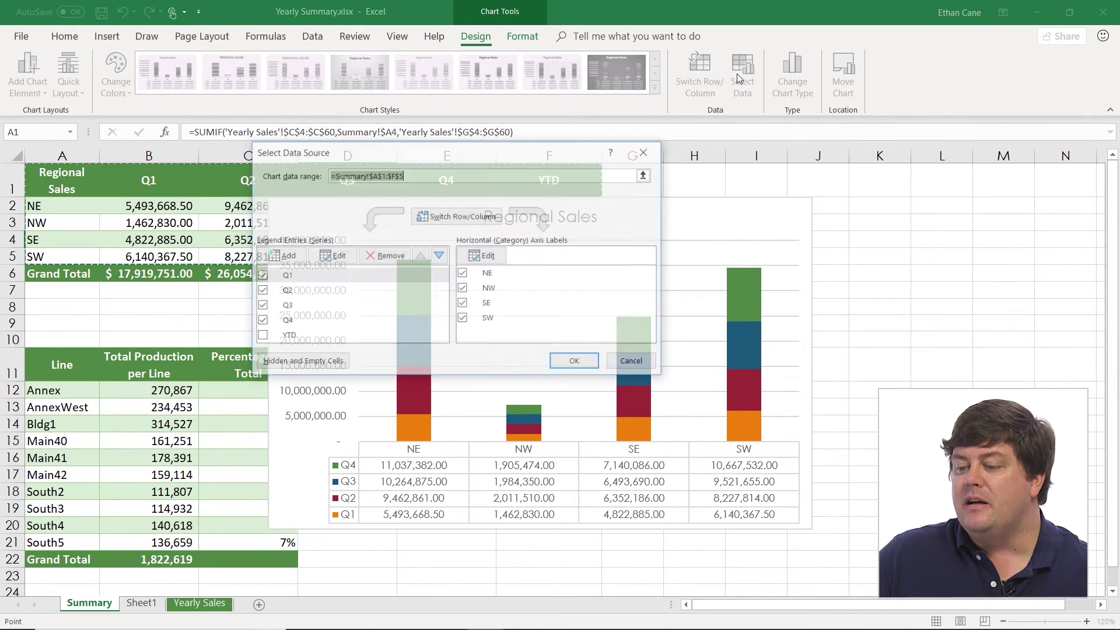
pyautogui.click(347, 335)
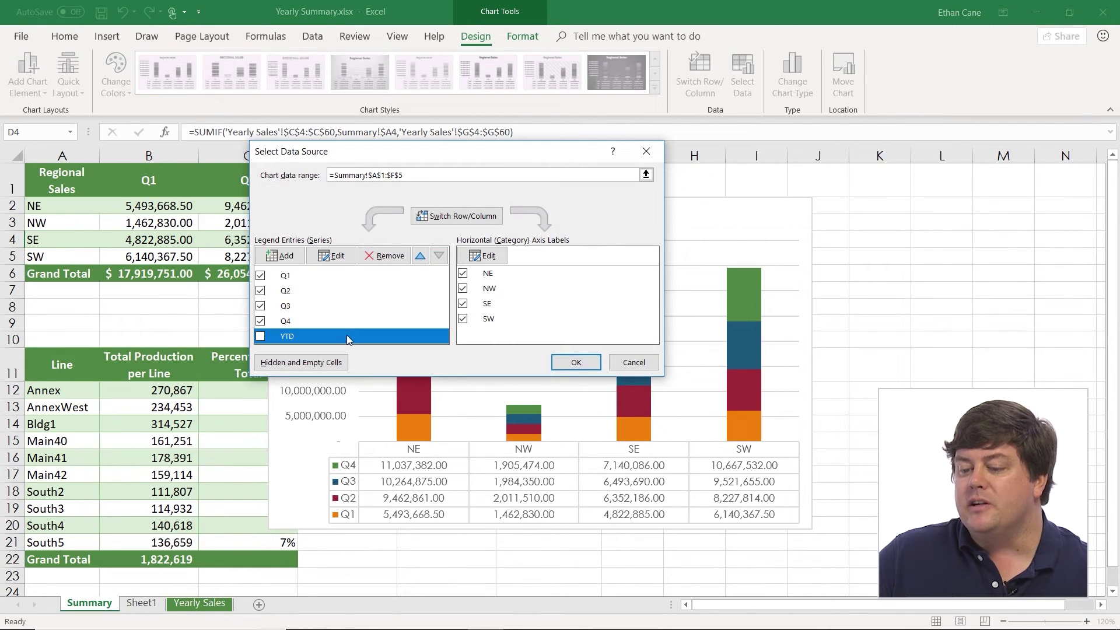
pyautogui.click(385, 256)
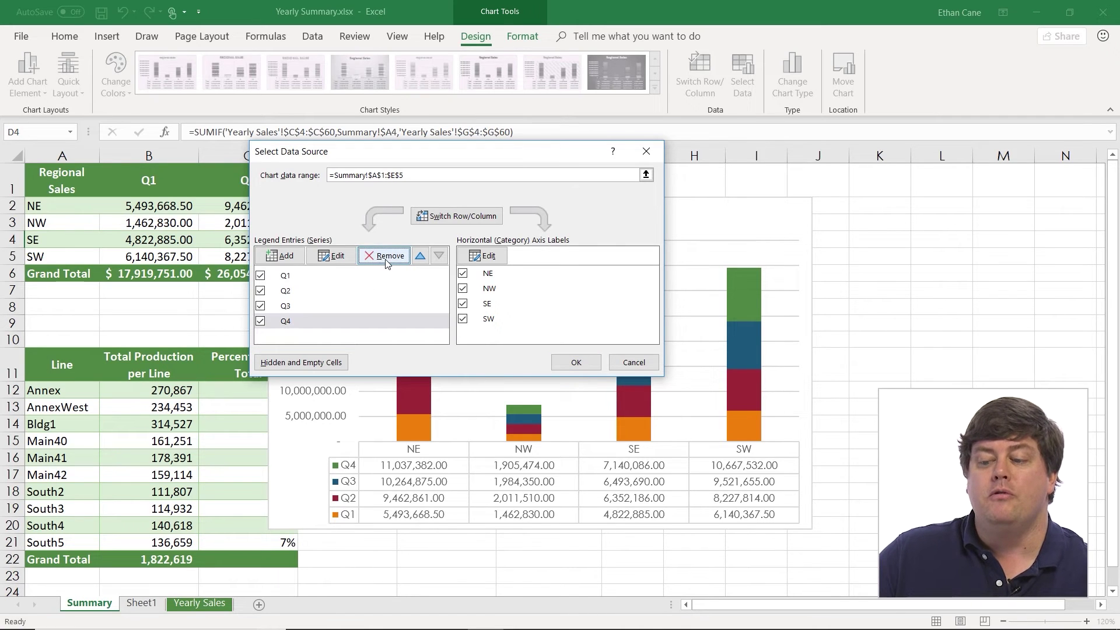
pyautogui.click(575, 362)
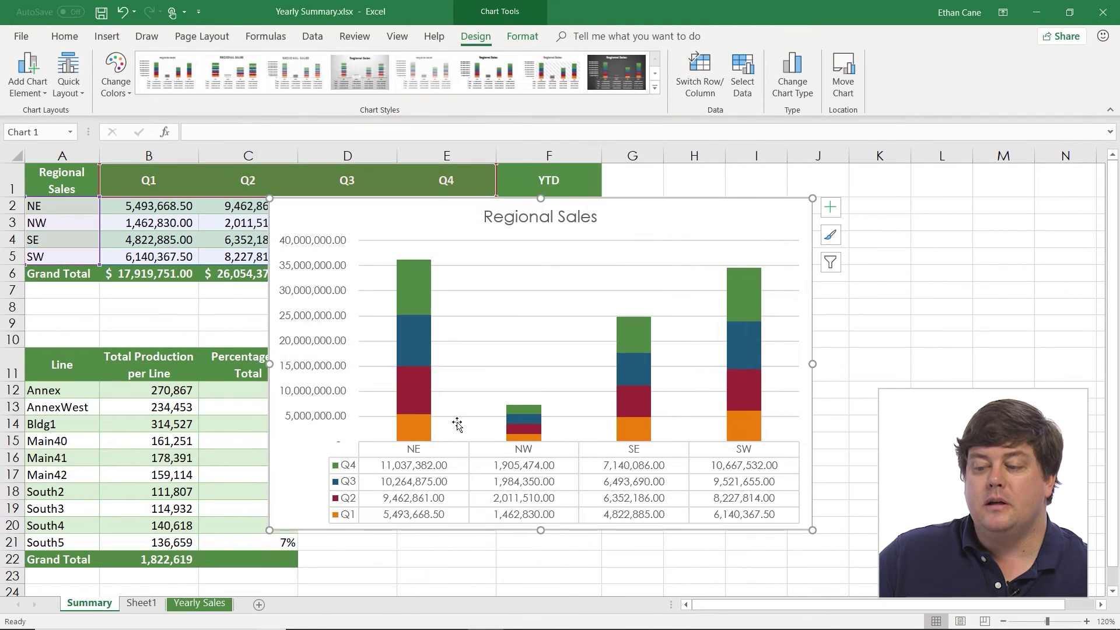
pyautogui.click(831, 263)
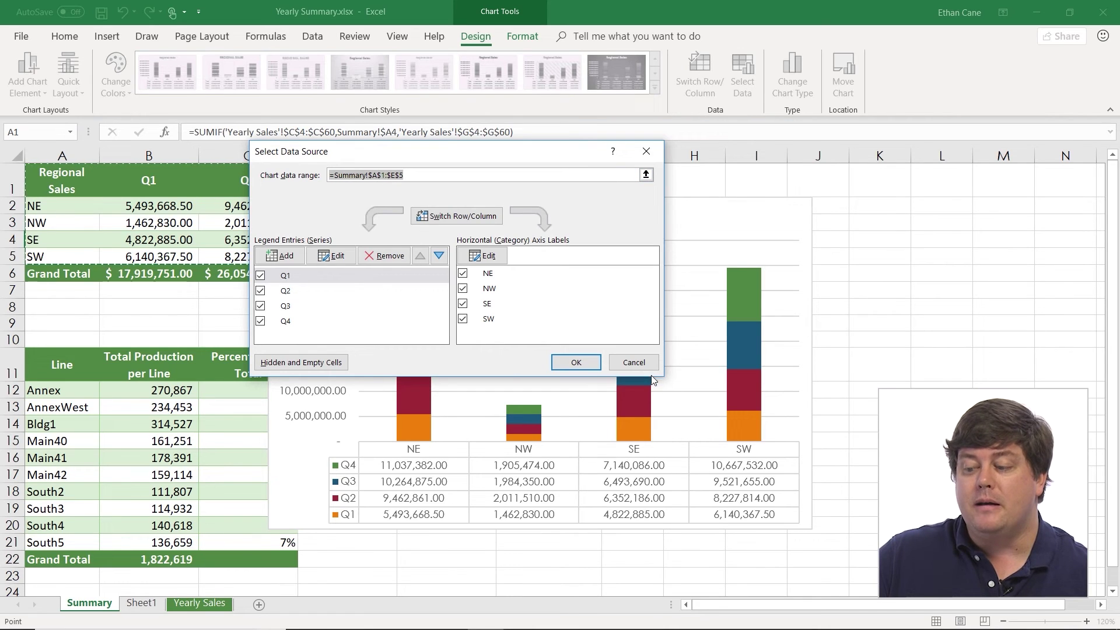
# Cancel the Select Data Source dialog, leaving the Q1–Q4 chart unchanged
pyautogui.click(637, 362)
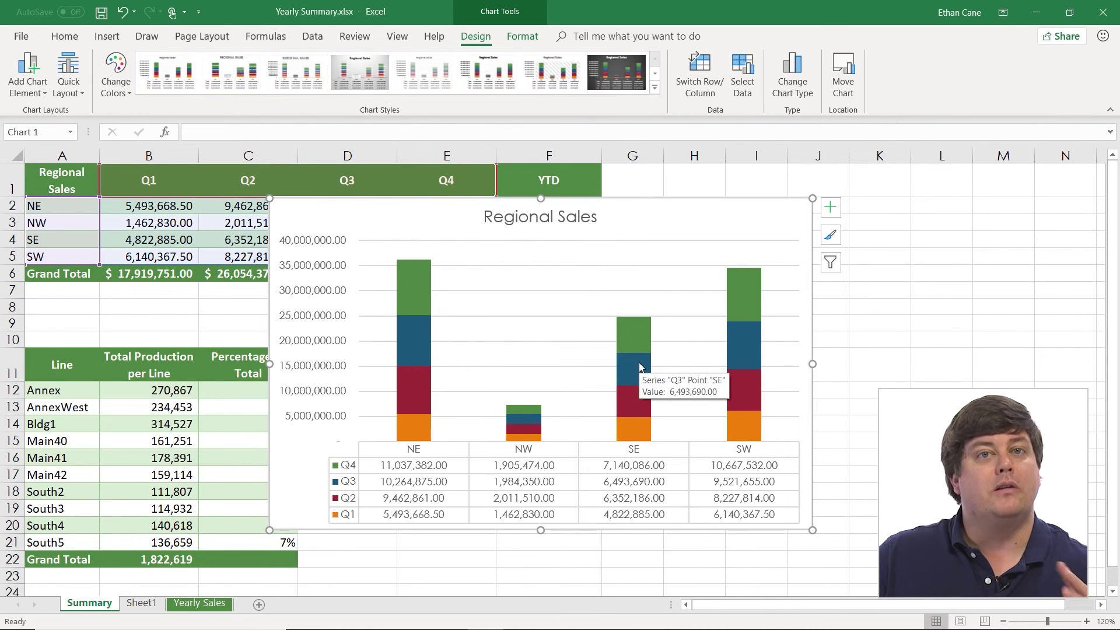